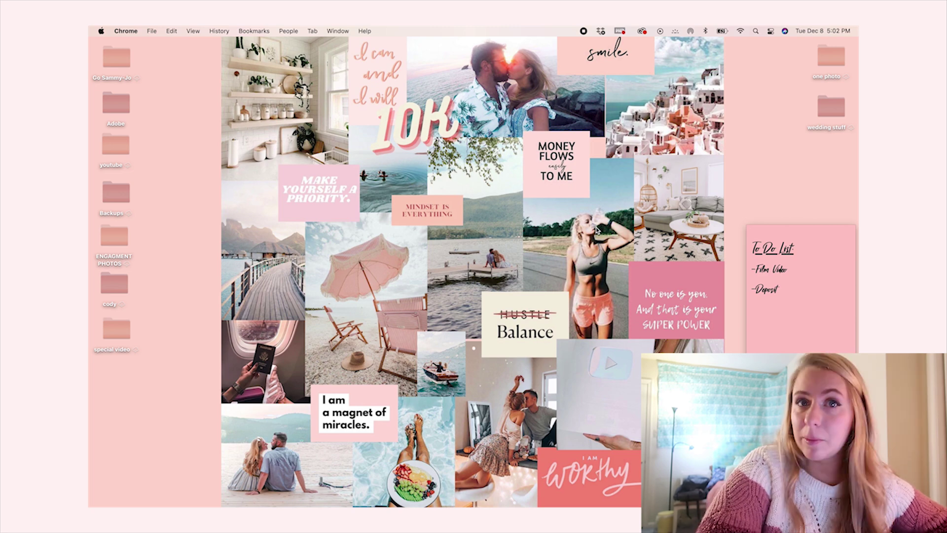
# Step: Open pinterest.com in a new browser window
pyautogui.press('super+n')
pyautogui.click(400, 93)
pyautogui.write('pinterest.com')
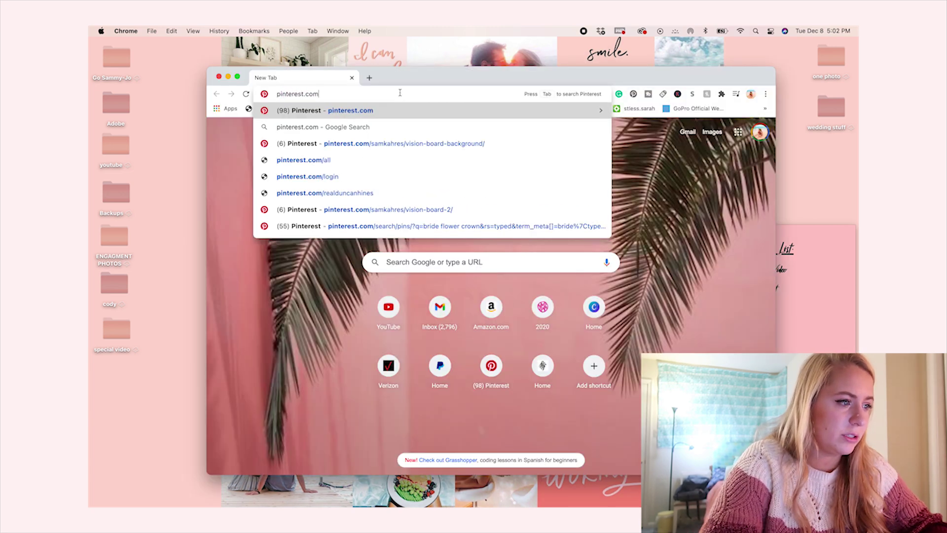
pyautogui.press('Return')
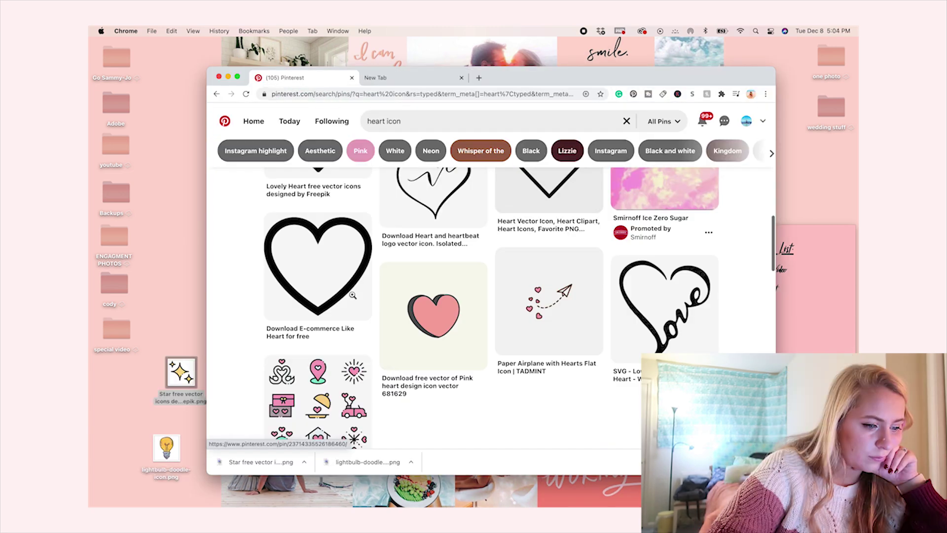
# Step: Download the pink heart design image from the heart icon results and place the file on the desktop
pyautogui.scroll(3, 495, 308)
pyautogui.scroll(-5, 495, 308)
pyautogui.scroll(3, 377, 299)
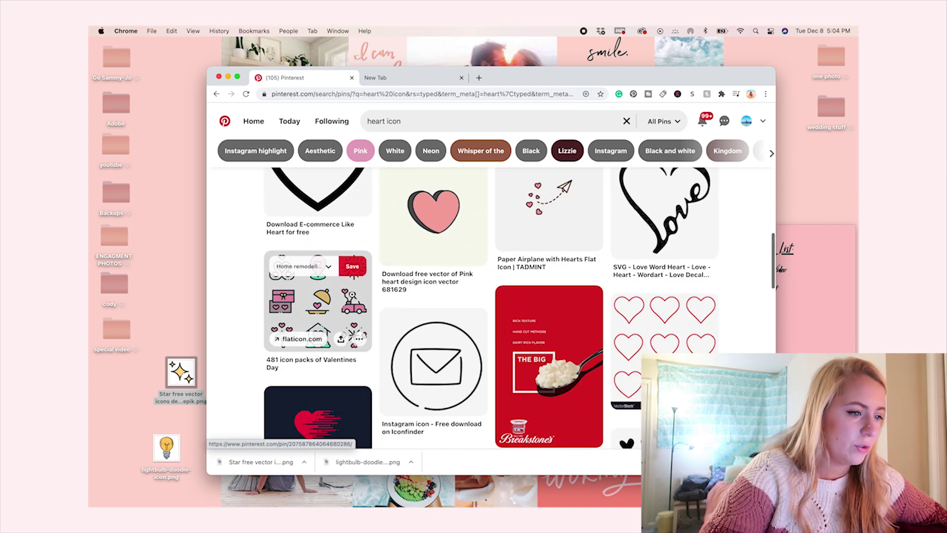
pyautogui.click(452, 282)
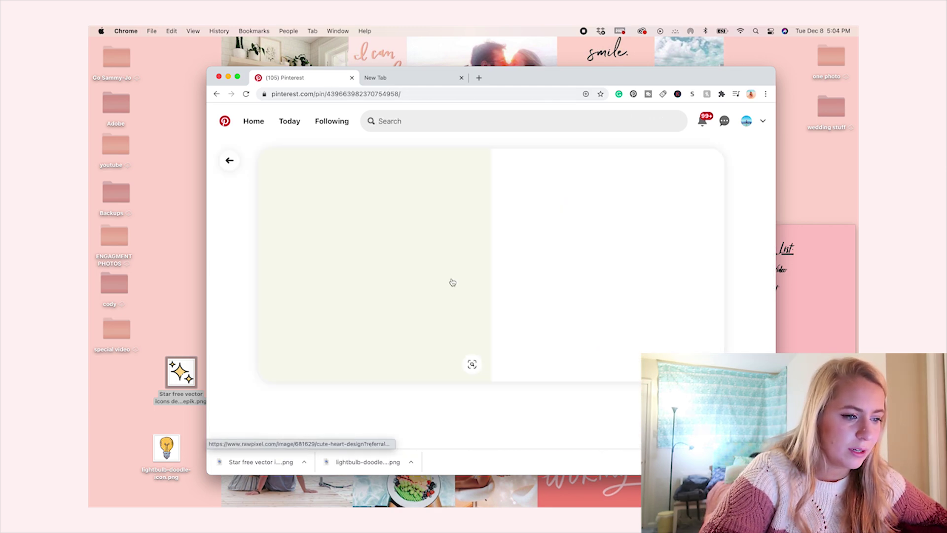
pyautogui.click(514, 167)
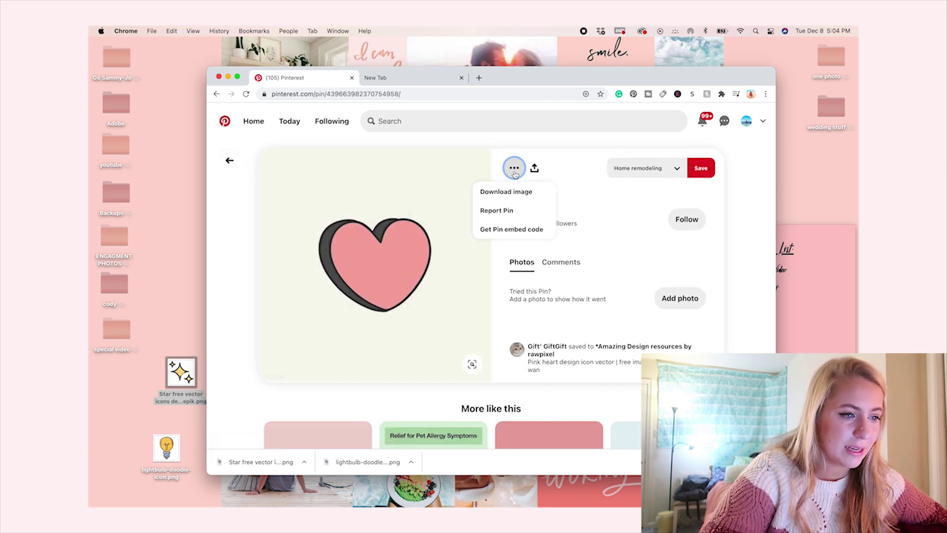
pyautogui.click(507, 193)
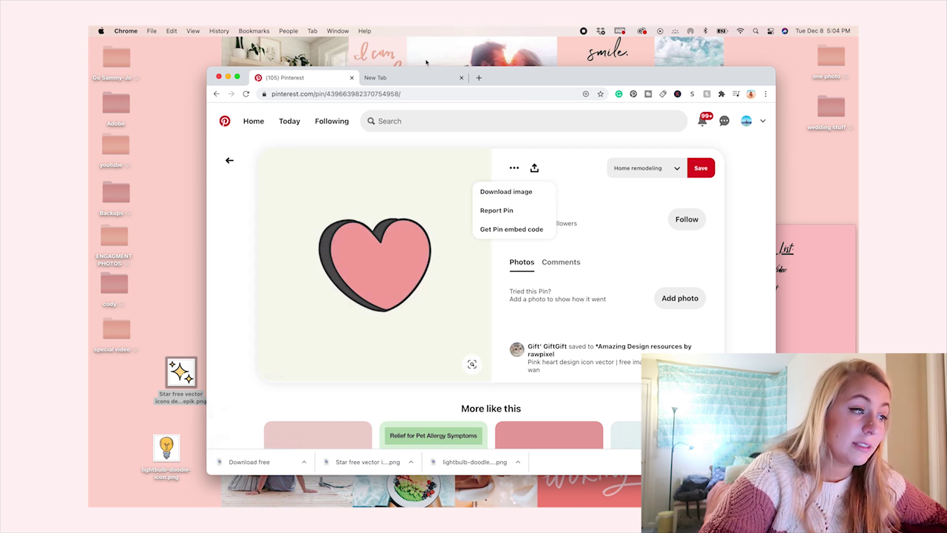
pyautogui.moveTo(426, 68); pyautogui.dragTo(559, 38)
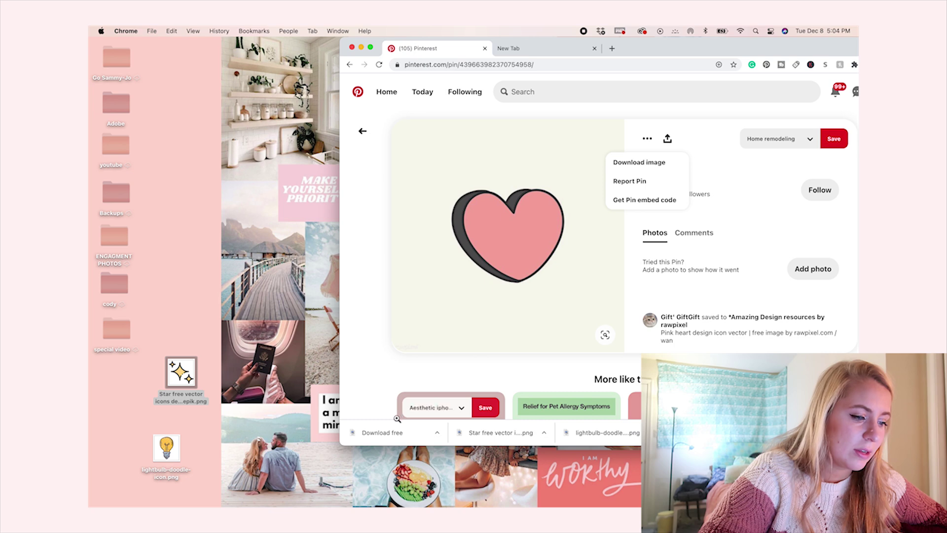
pyautogui.moveTo(392, 433); pyautogui.dragTo(195, 320)
# Step: Search Google for "png maker" in the other browser tab and open the remove.bg website
pyautogui.click(543, 49)
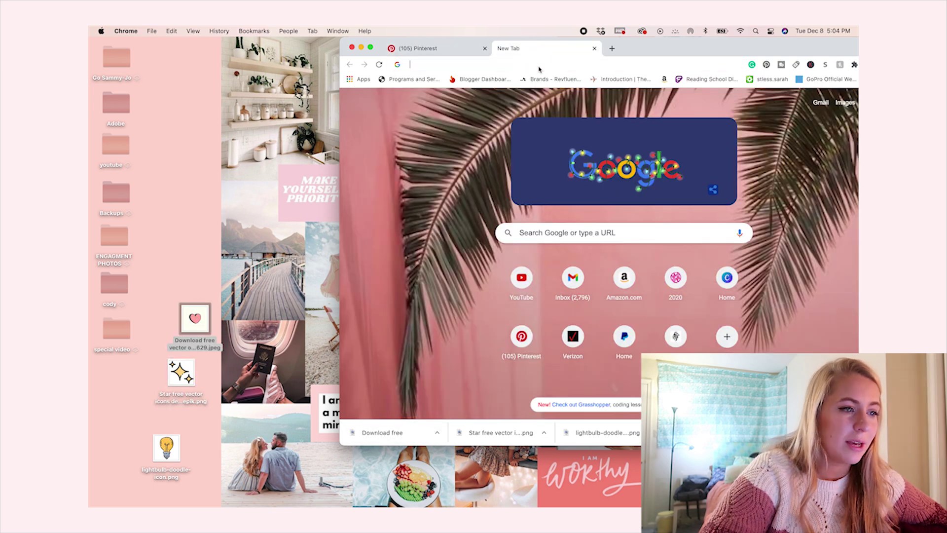
pyautogui.click(633, 65)
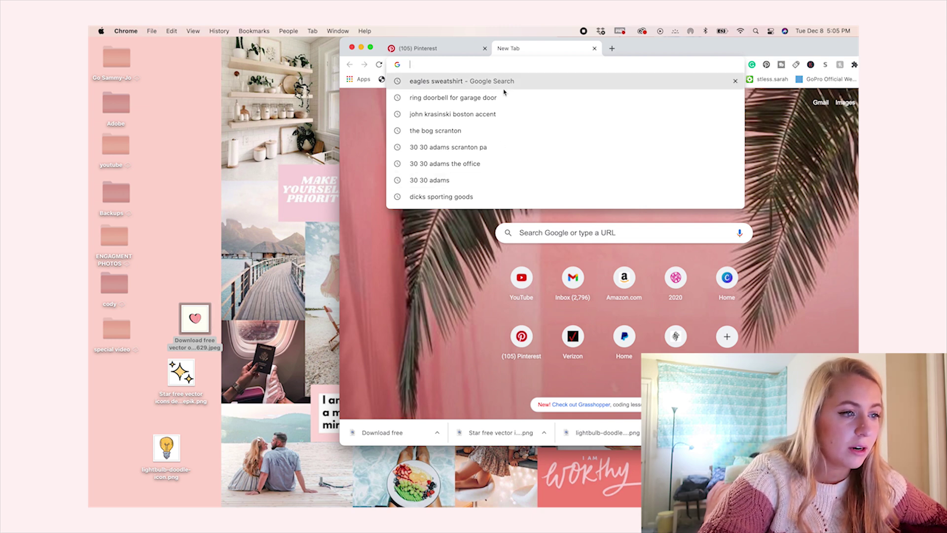
pyautogui.write('p')
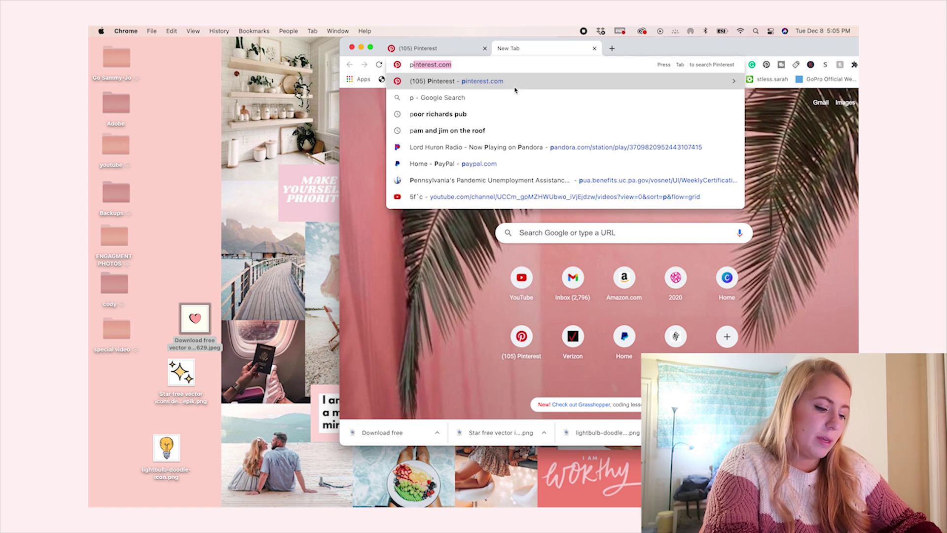
pyautogui.write('ng maker')
pyautogui.press('Return')
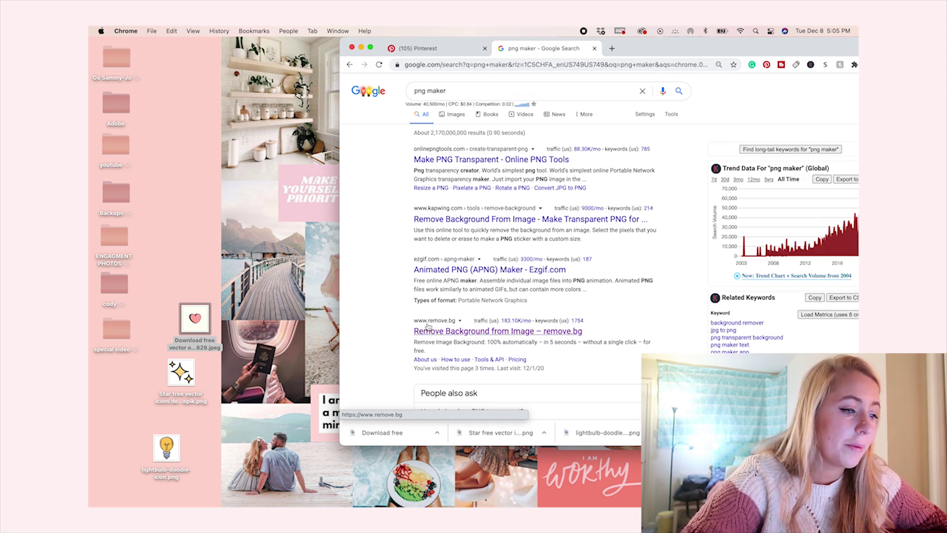
pyautogui.click(428, 331)
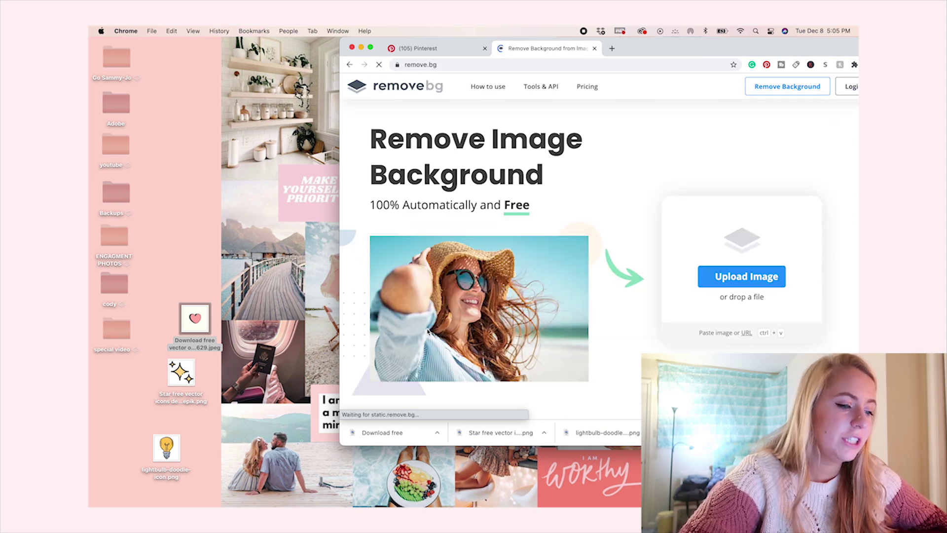
# Step: Remove the heart image's background, download the 500 × 500 preview version, and place the PNG on the desktop
pyautogui.moveTo(190, 321); pyautogui.dragTo(750, 265)
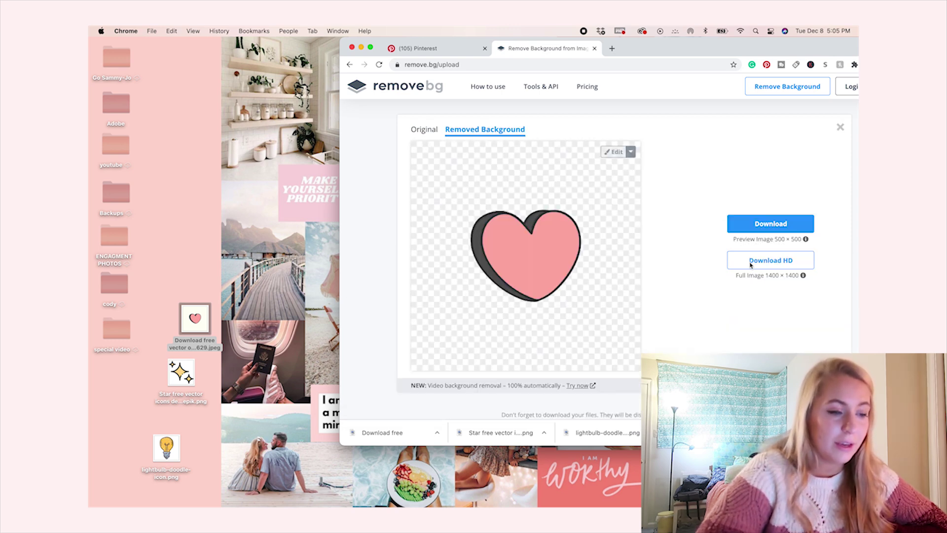
pyautogui.click(765, 226)
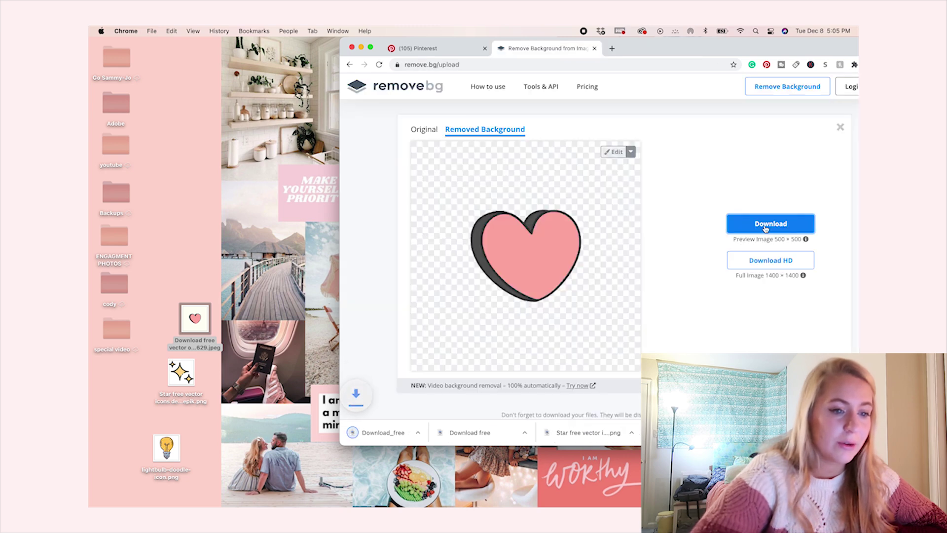
pyautogui.moveTo(429, 433); pyautogui.dragTo(189, 270)
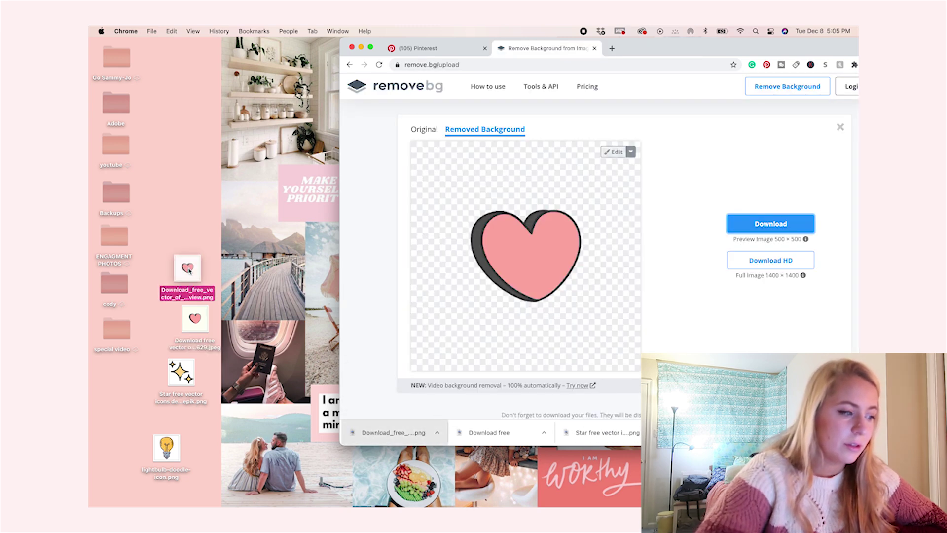
pyautogui.doubleClick(190, 270)
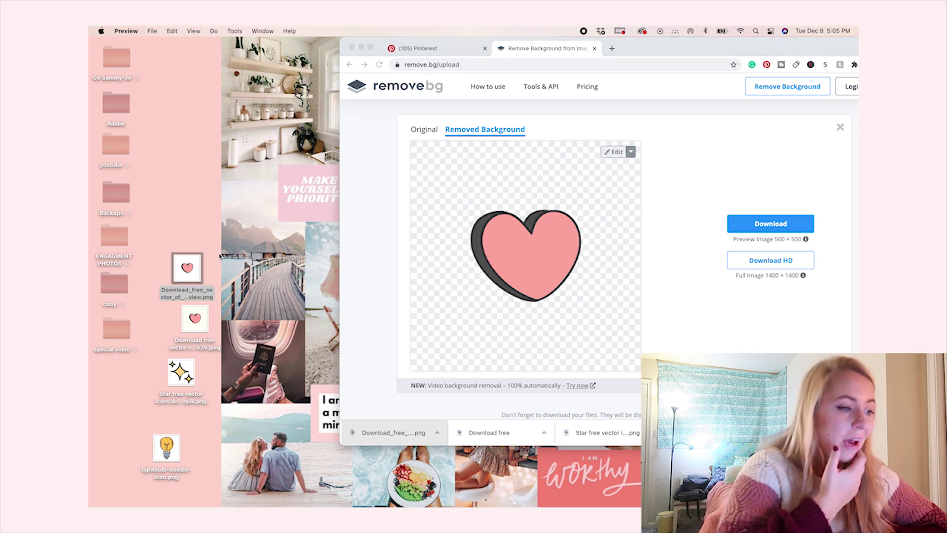
pyautogui.click(156, 30)
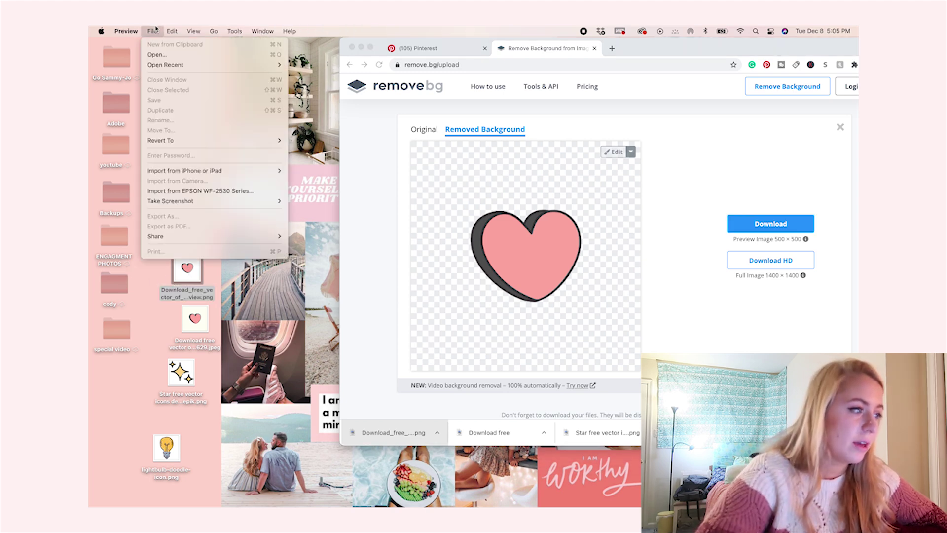
pyautogui.click(140, 71)
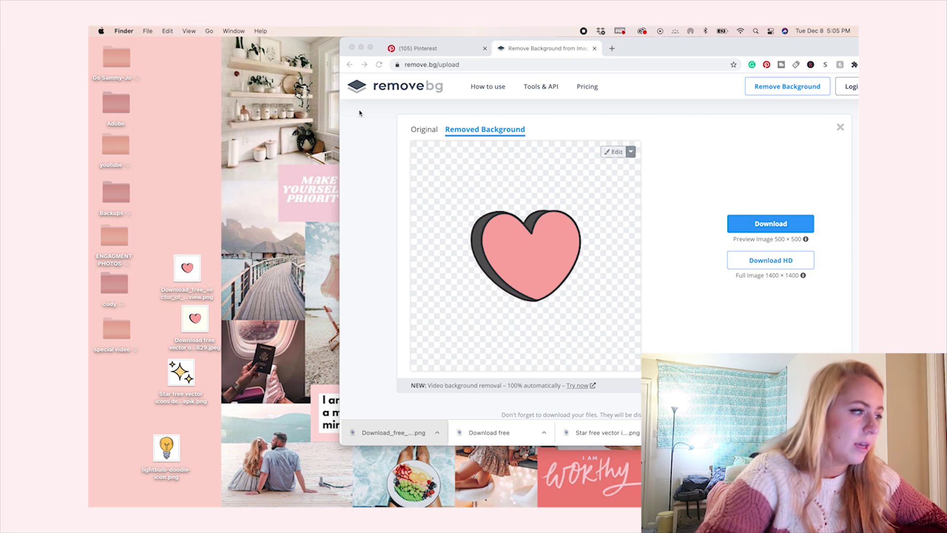
# Step: Minimize the browser window and create a new folder on the desktop, keeping its default name
pyautogui.click(361, 48)
pyautogui.click(145, 30)
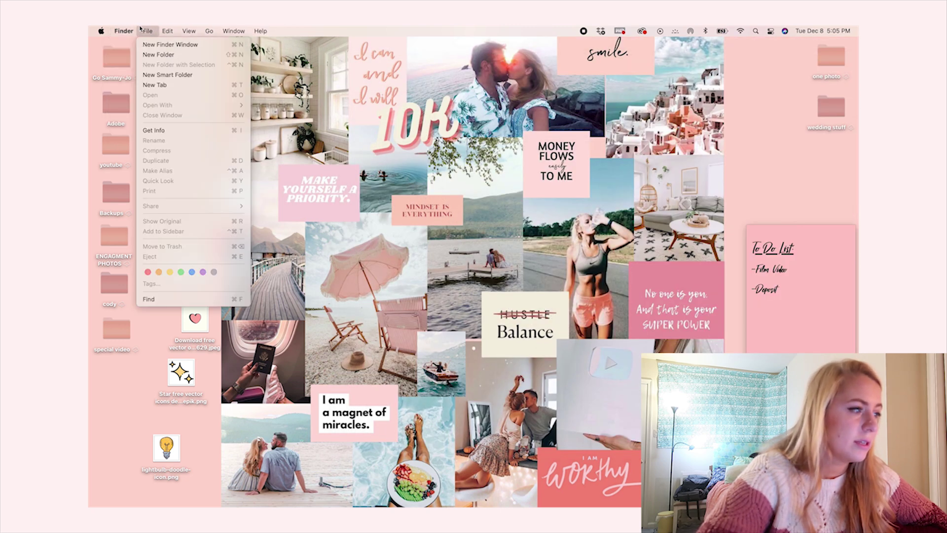
pyautogui.click(169, 54)
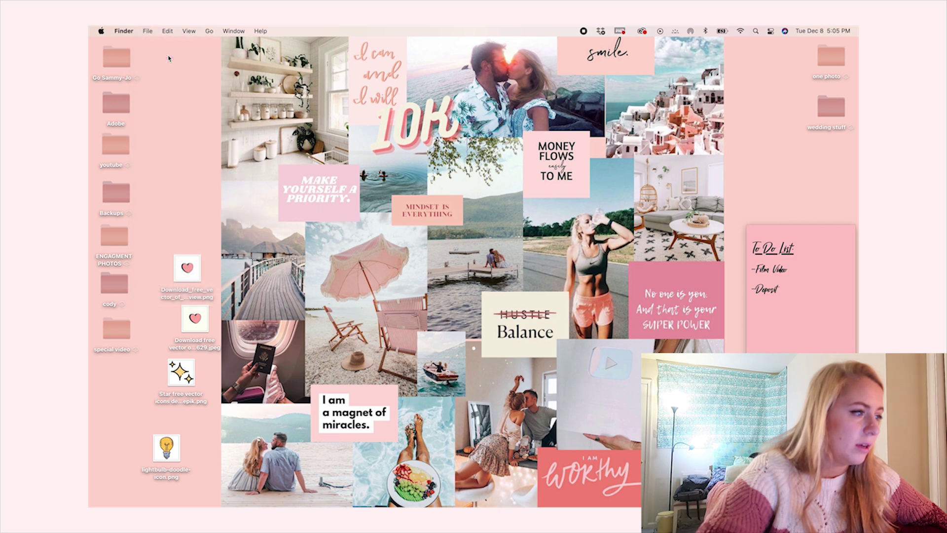
pyautogui.click(772, 202)
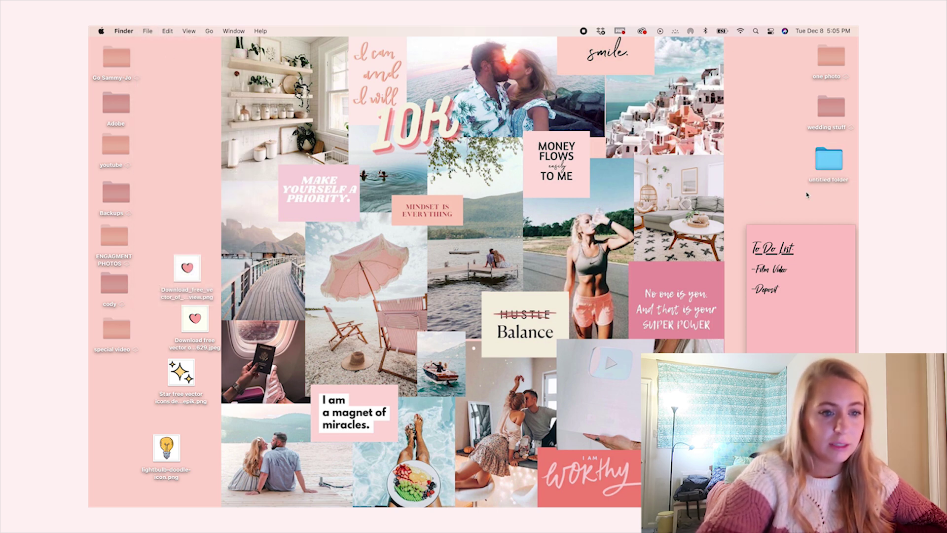
# Step: Open the background-free heart PNG in Preview and copy the entire image
pyautogui.doubleClick(188, 268)
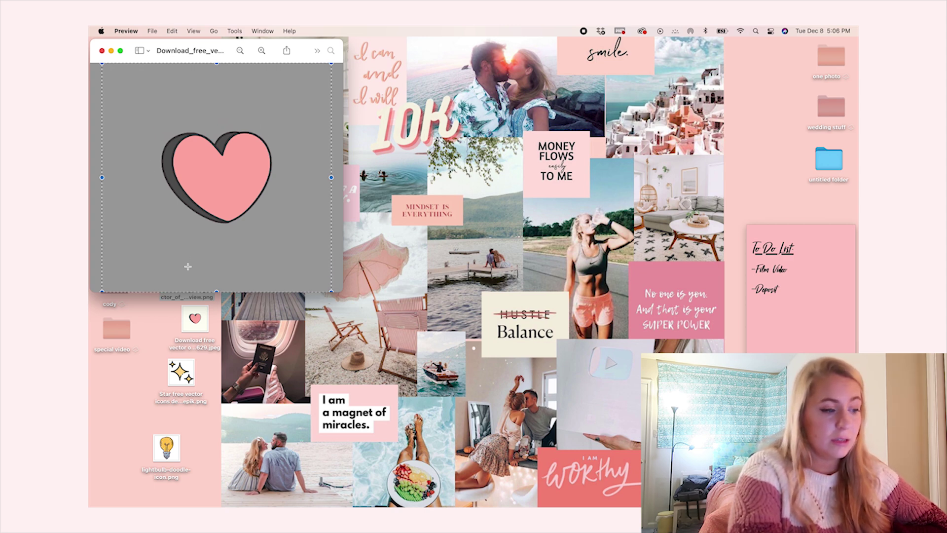
pyautogui.click(187, 297)
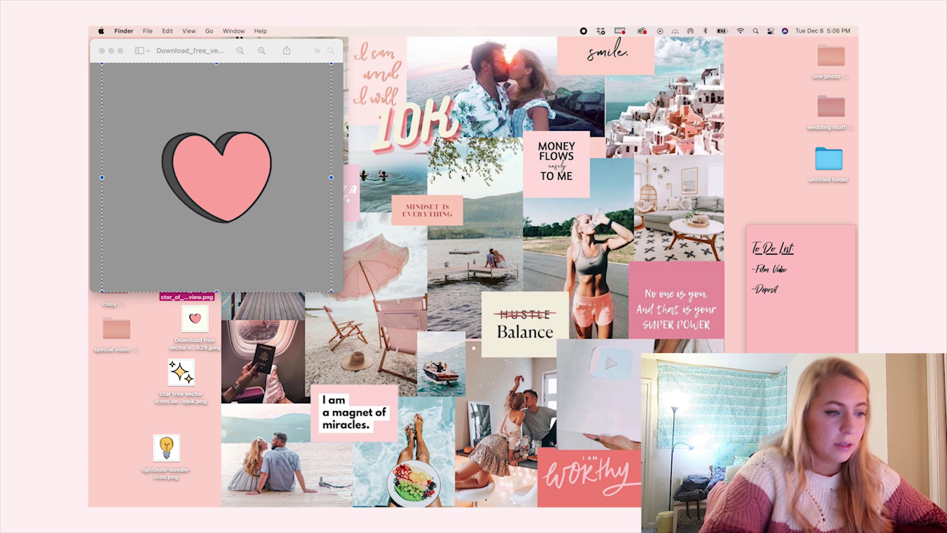
# Step: Replace the untitled folder's icon with the copied heart image through its Info window, and close that window
pyautogui.click(830, 161)
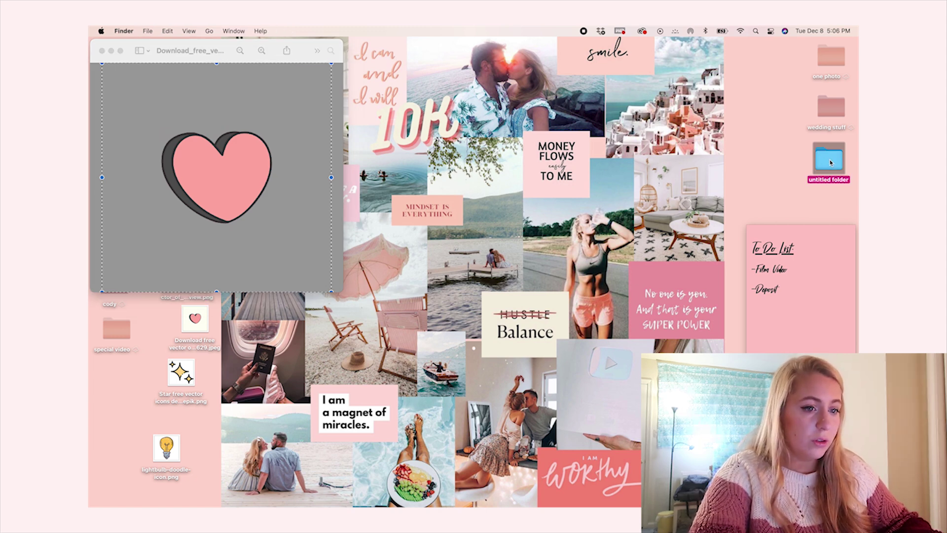
pyautogui.rightClick(830, 161)
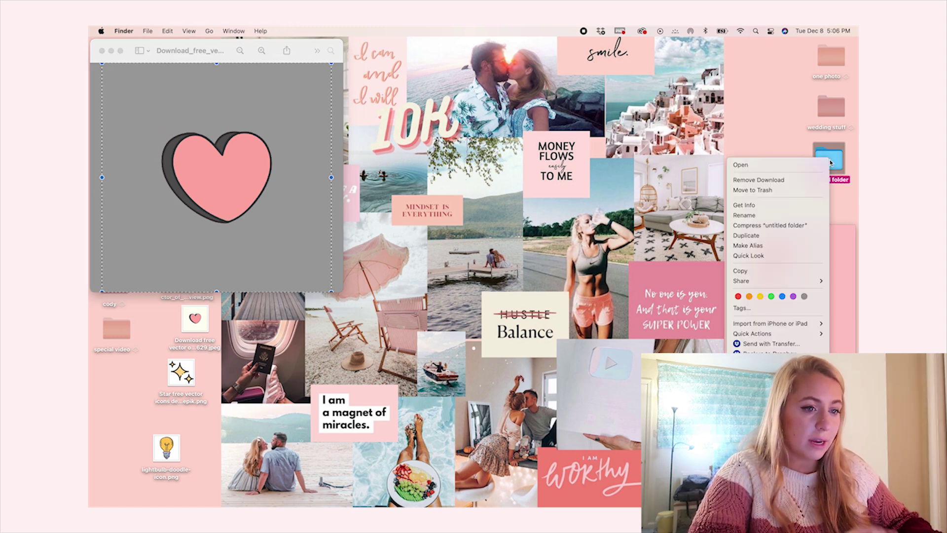
pyautogui.click(784, 205)
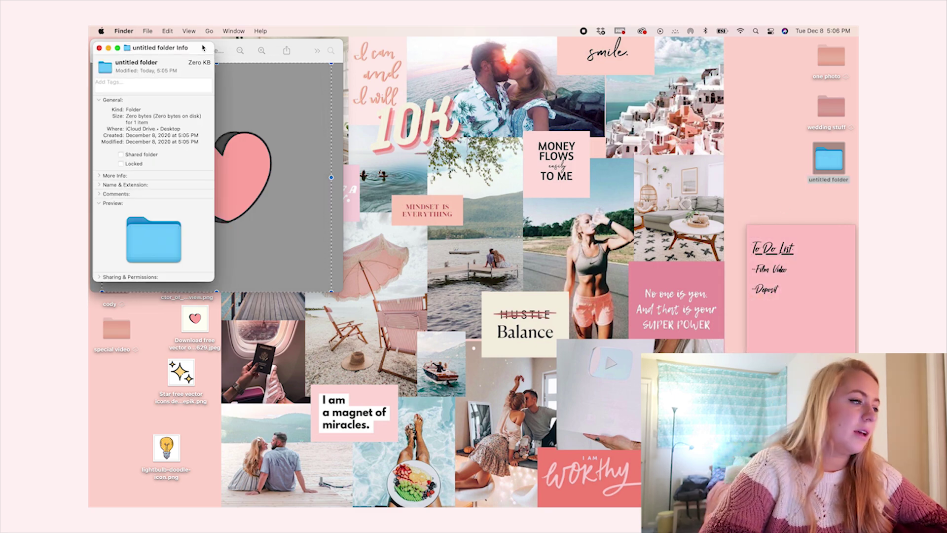
pyautogui.moveTo(123, 64); pyautogui.dragTo(554, 60)
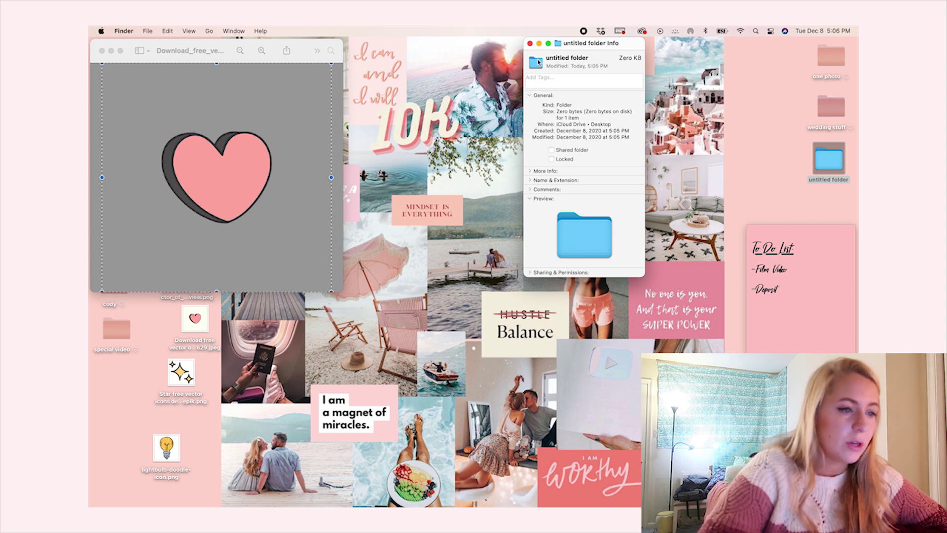
pyautogui.click(536, 62)
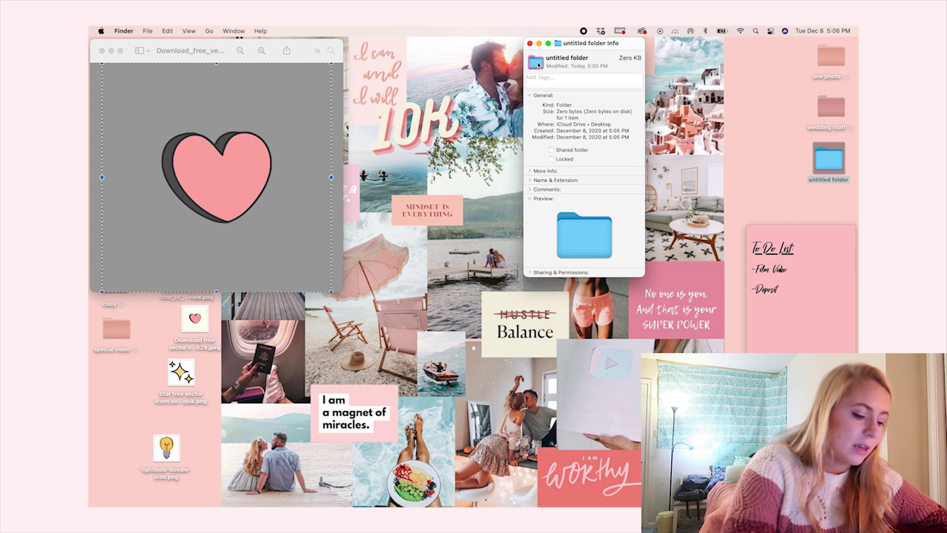
pyautogui.press('super+v')
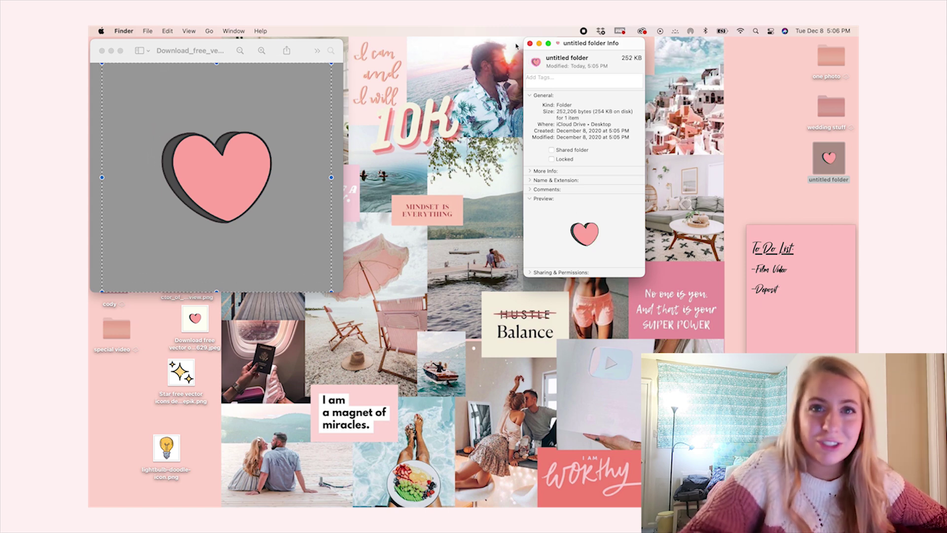
pyautogui.click(530, 43)
pyautogui.click(799, 187)
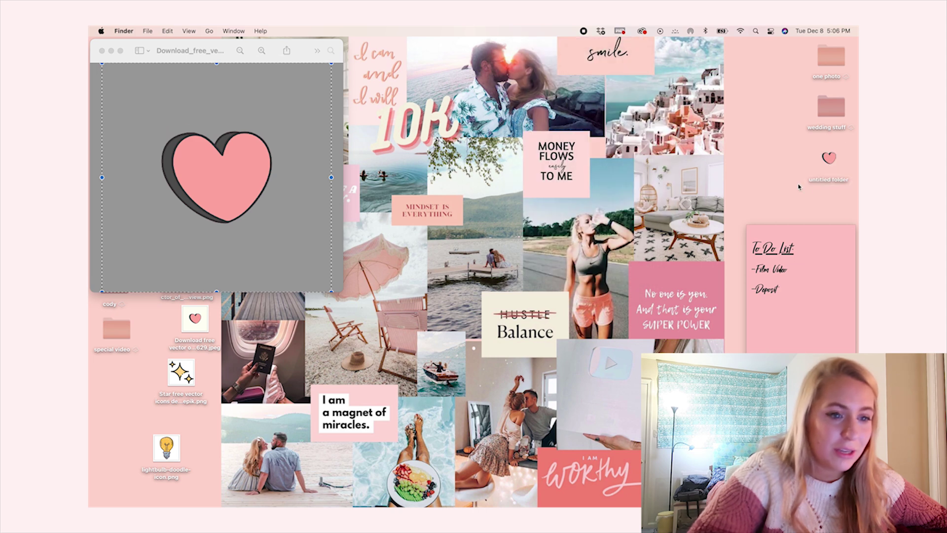